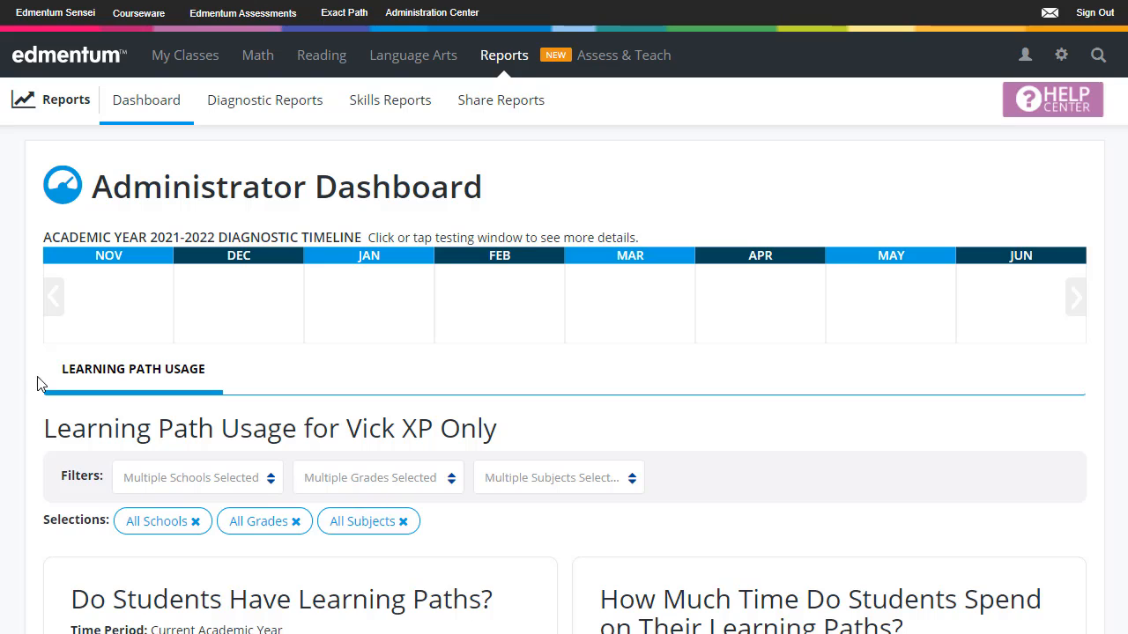
Open the Academic Years and Standards settings and bring the Academic Years section into view
click(1061, 57)
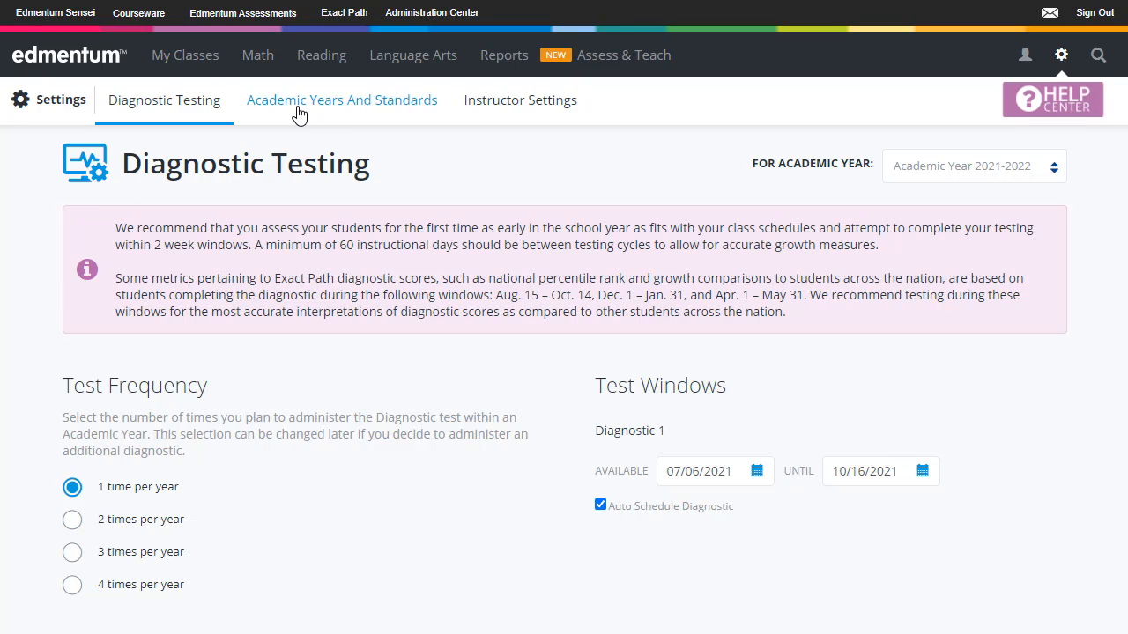
click(328, 112)
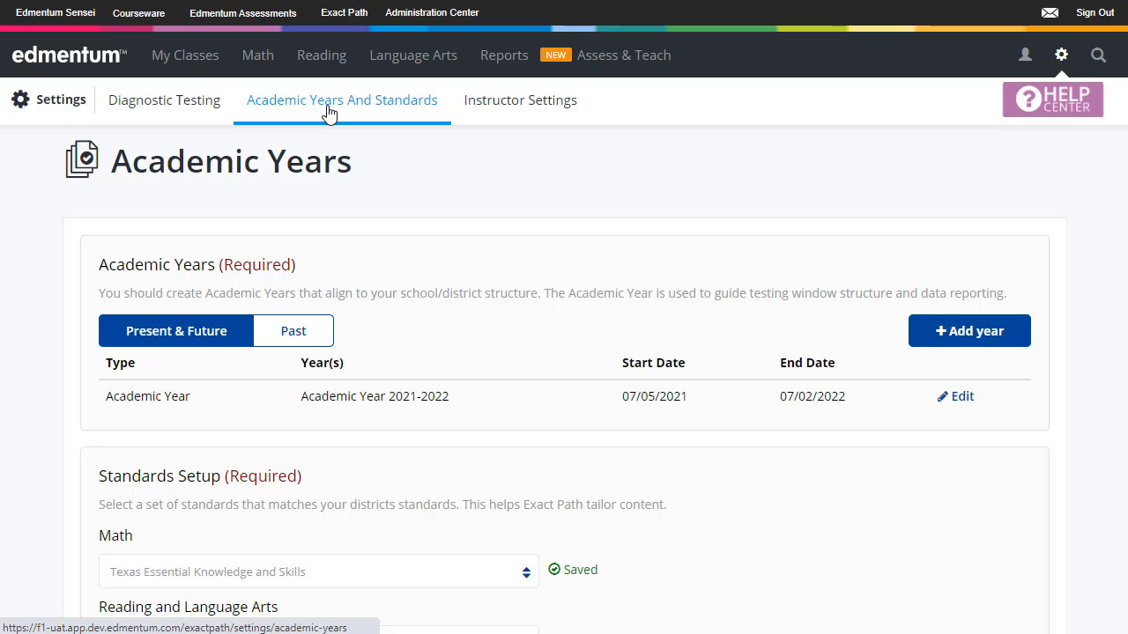
scroll(93, 271, down, 1)
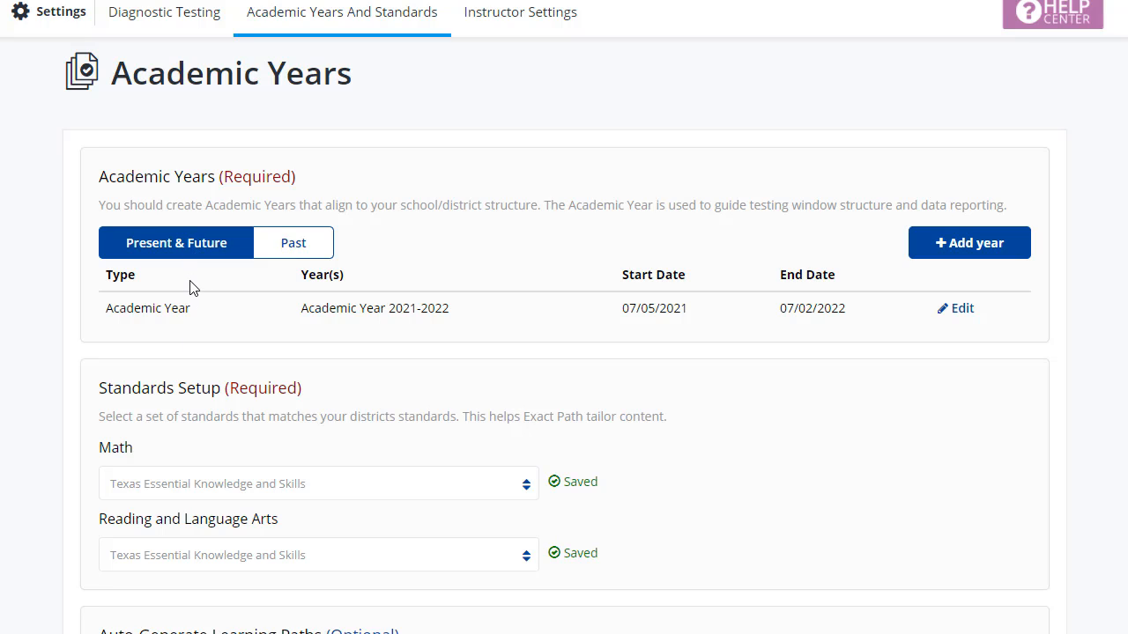
scroll(901, 189, down, 1)
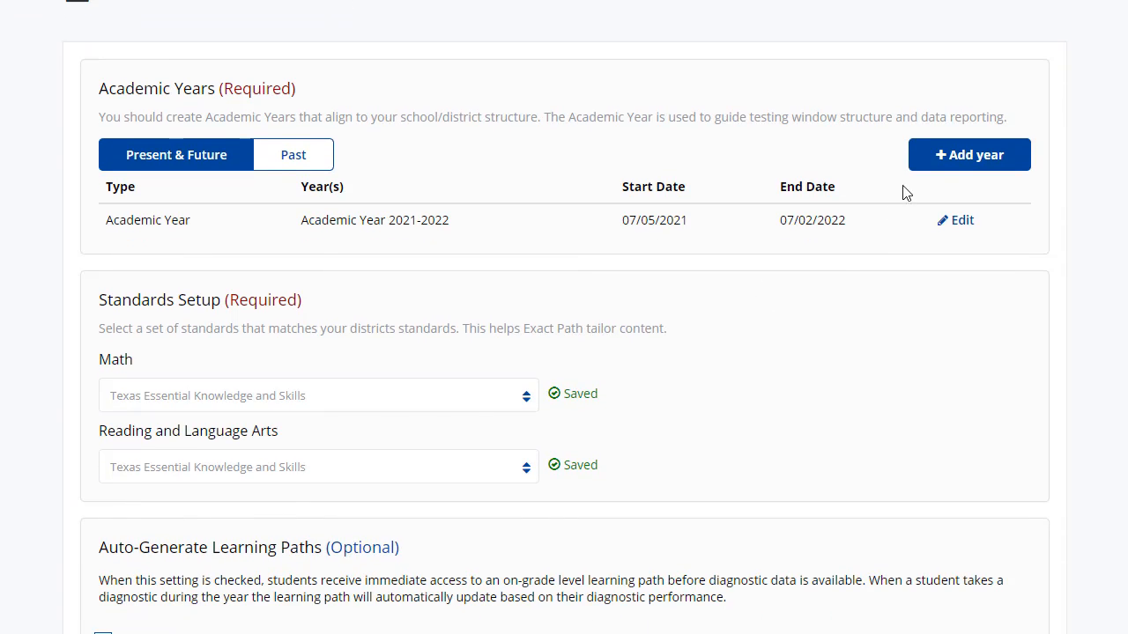
Start a new academic year entry of type Academic Year and choose 2022-2023 as its year
click(960, 159)
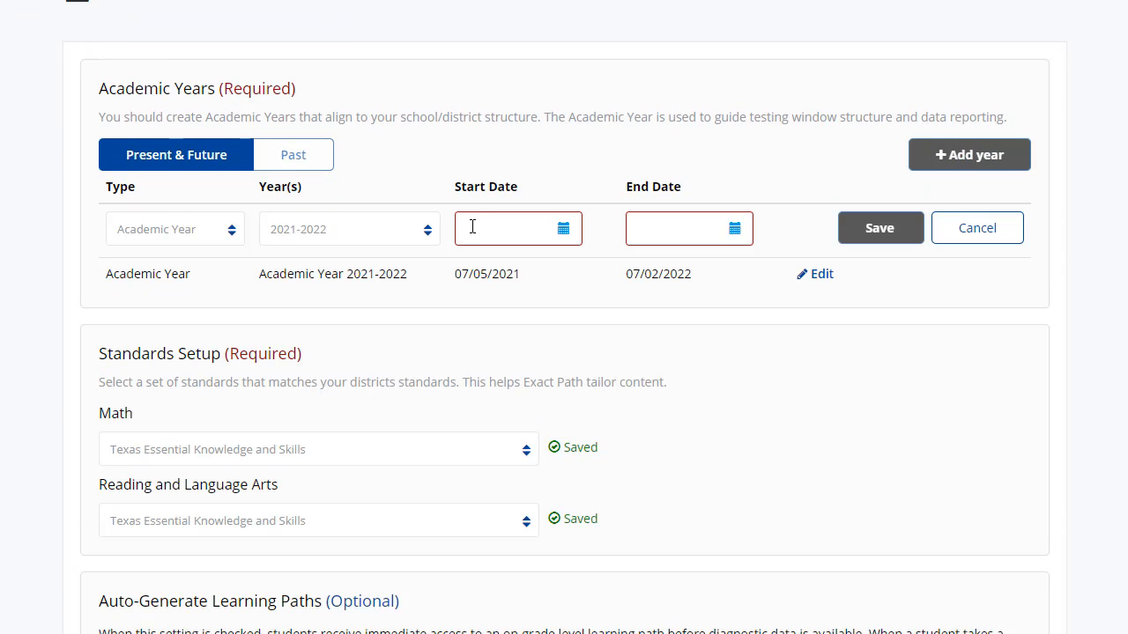
click(230, 230)
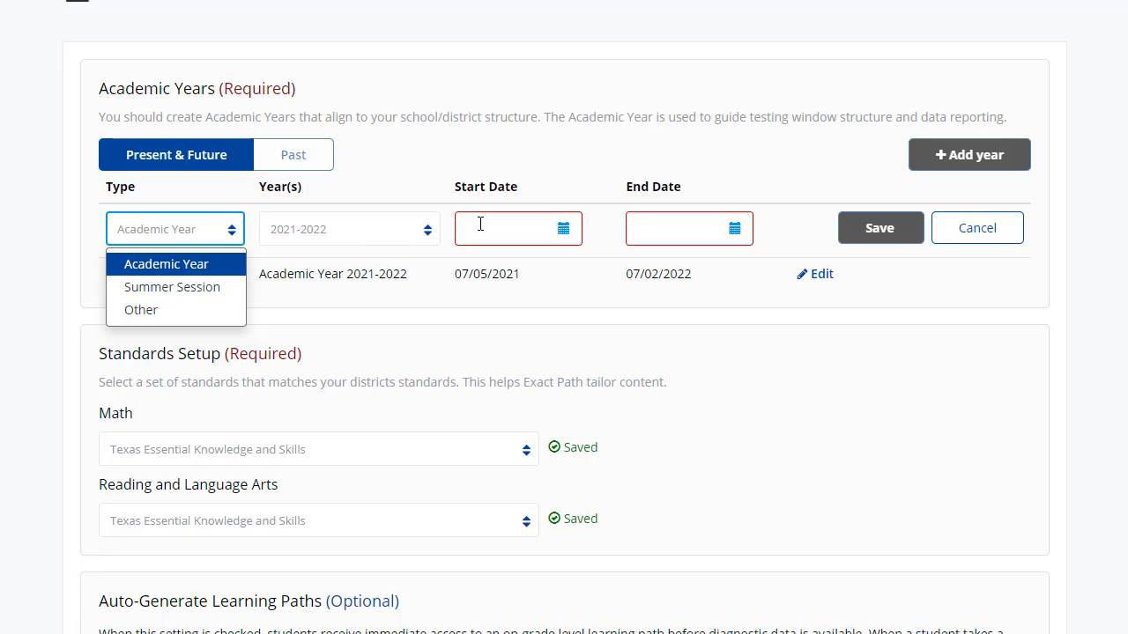
click(406, 231)
click(385, 287)
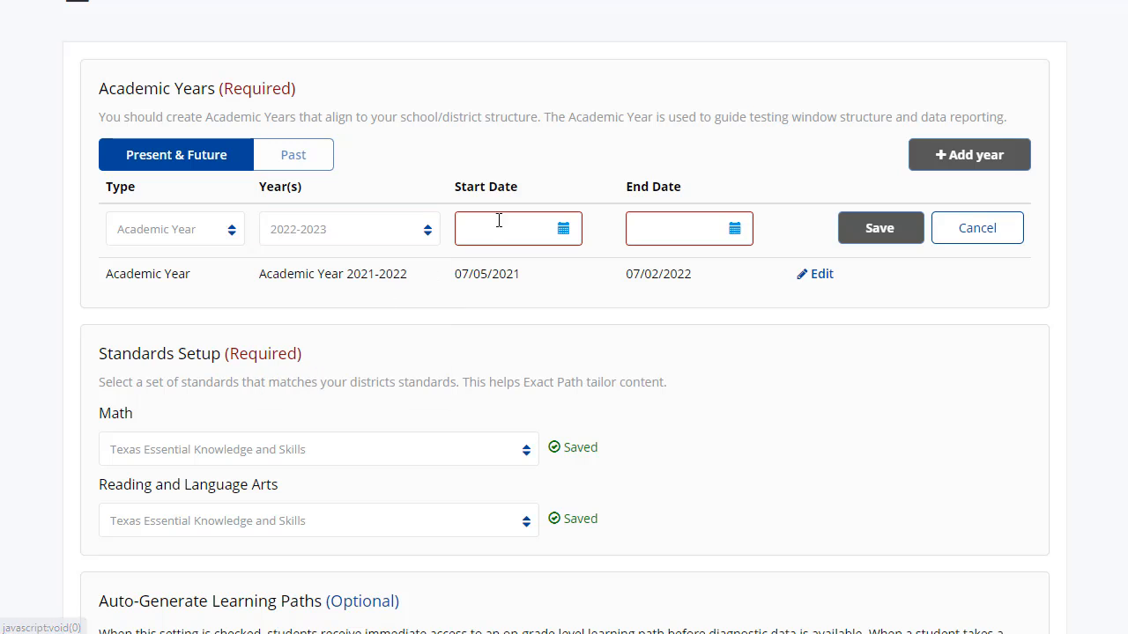
Set the new academic year's start date to 08/02/2021
click(562, 231)
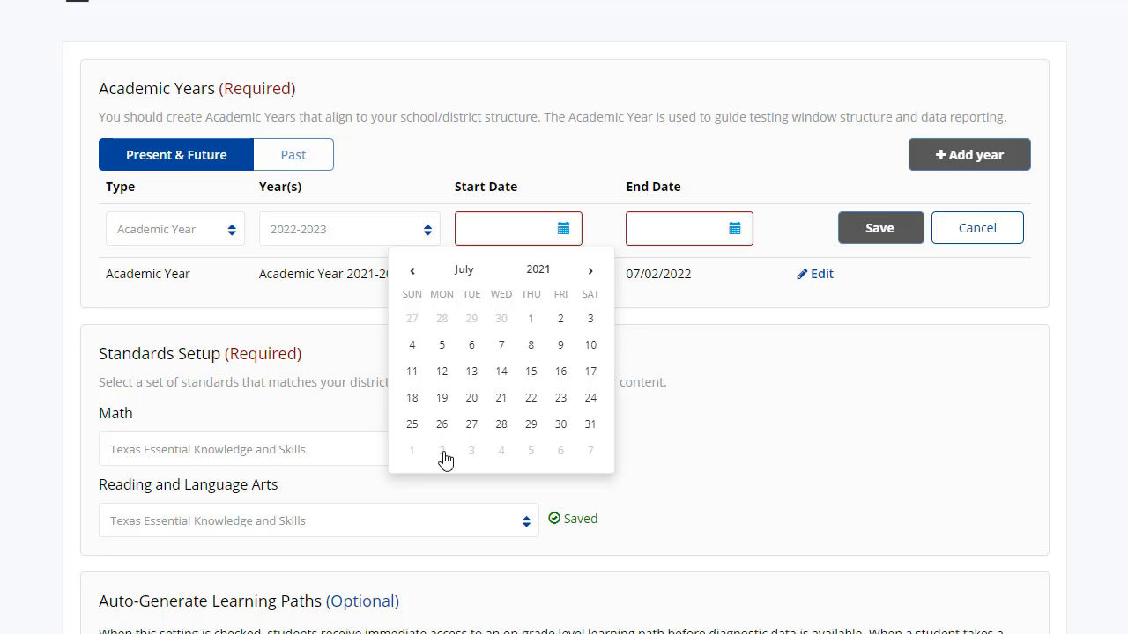
click(590, 271)
click(442, 318)
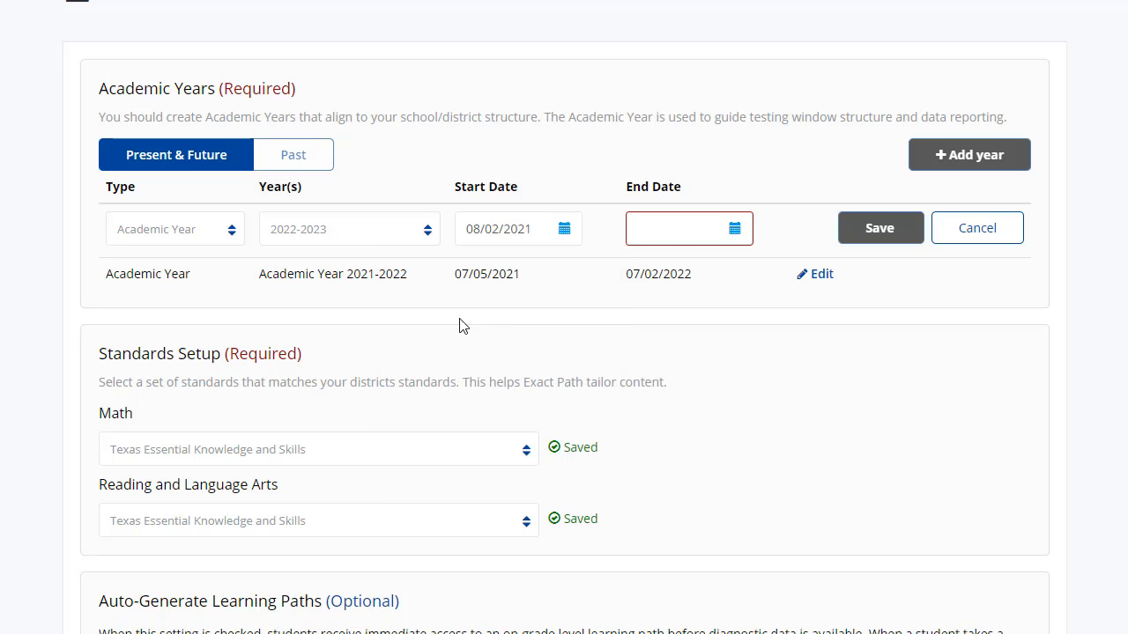
Set the new academic year's end date to 05/31/2022 and try to save the entry
click(735, 229)
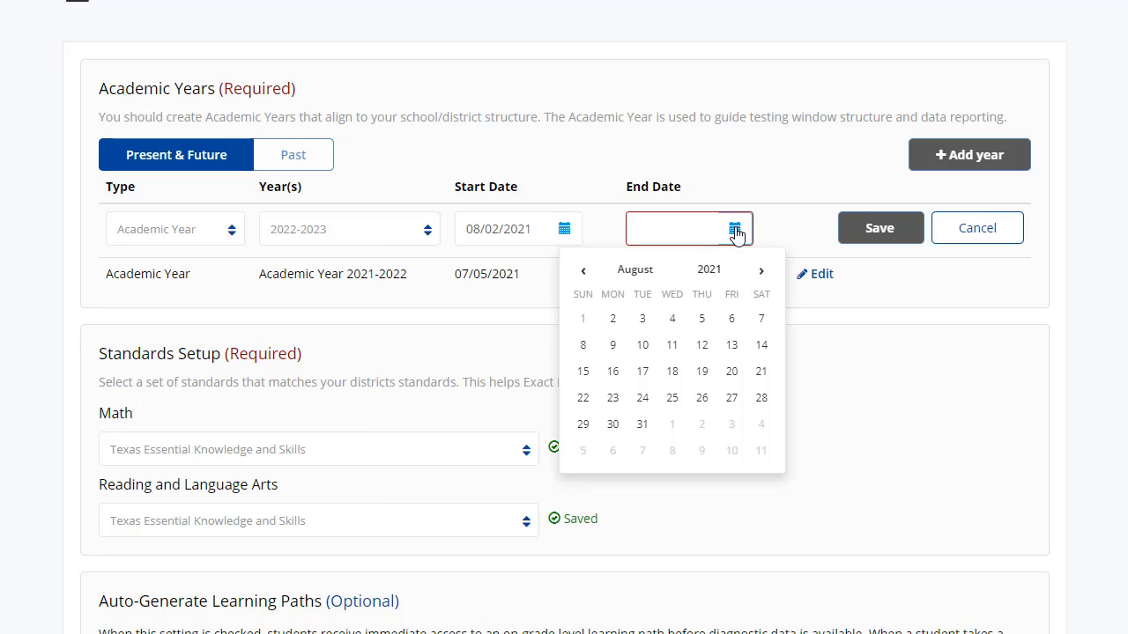
click(761, 272)
click(761, 272)
click(761, 272)
click(761, 272)
click(762, 272)
click(762, 272)
click(761, 272)
click(761, 273)
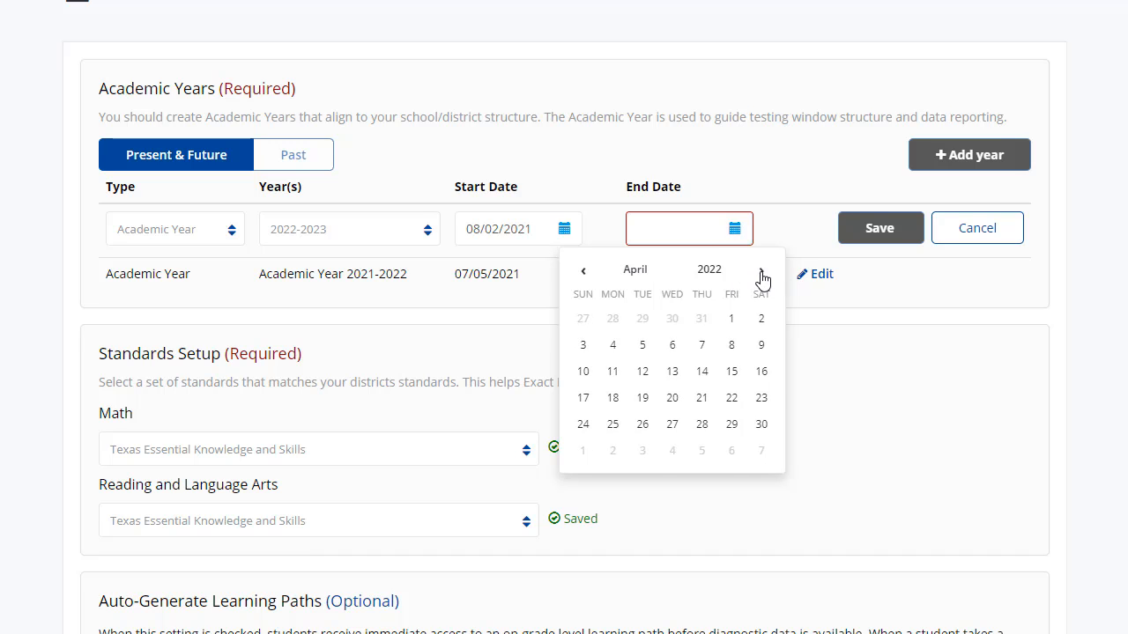
click(761, 273)
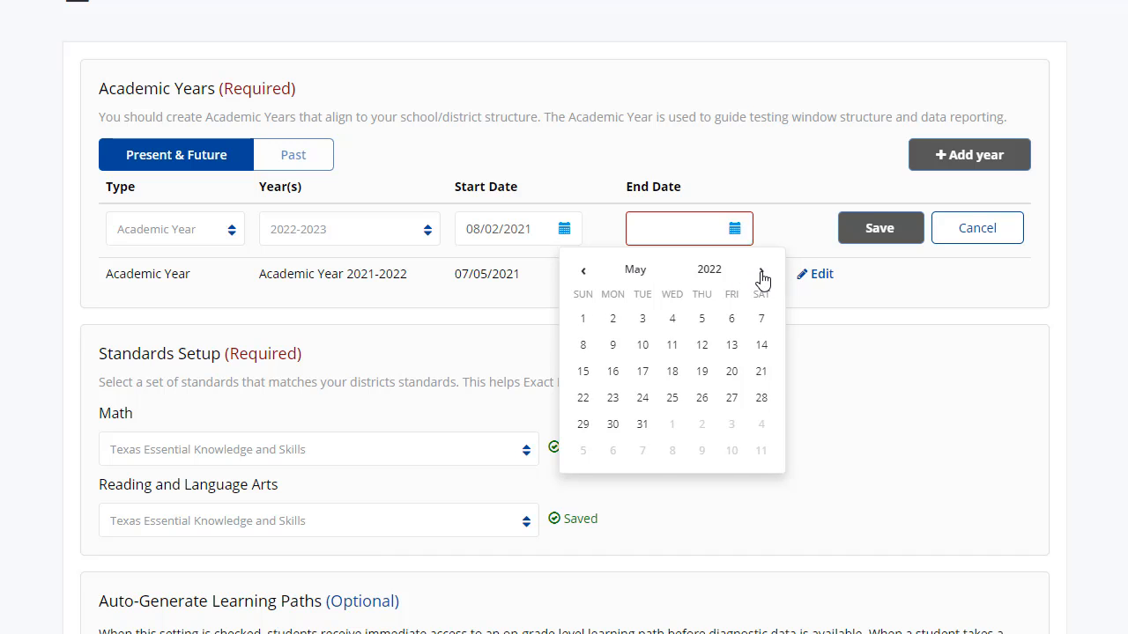
click(642, 423)
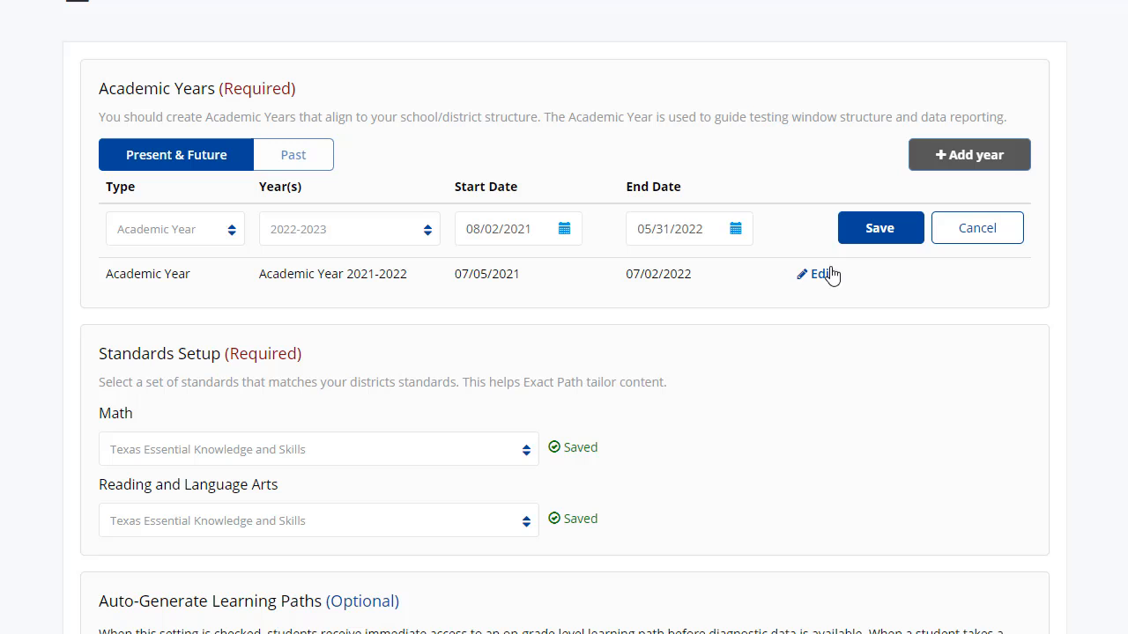
click(877, 230)
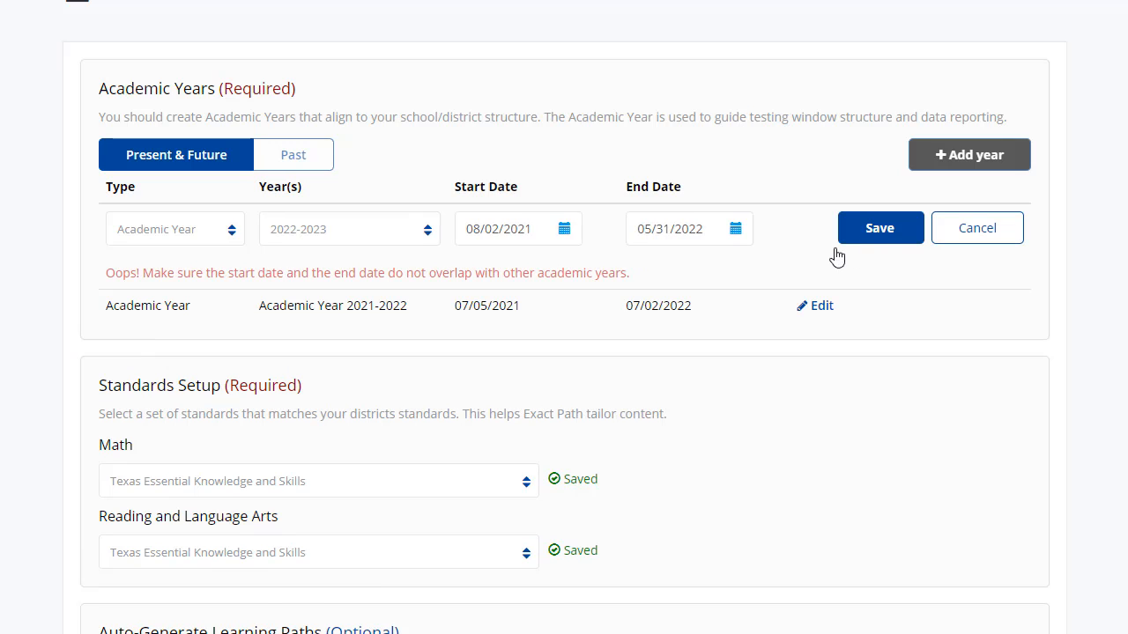
Tick the Auto-generate Learning Paths option and untick it again without saving
scroll(596, 348, down, 2)
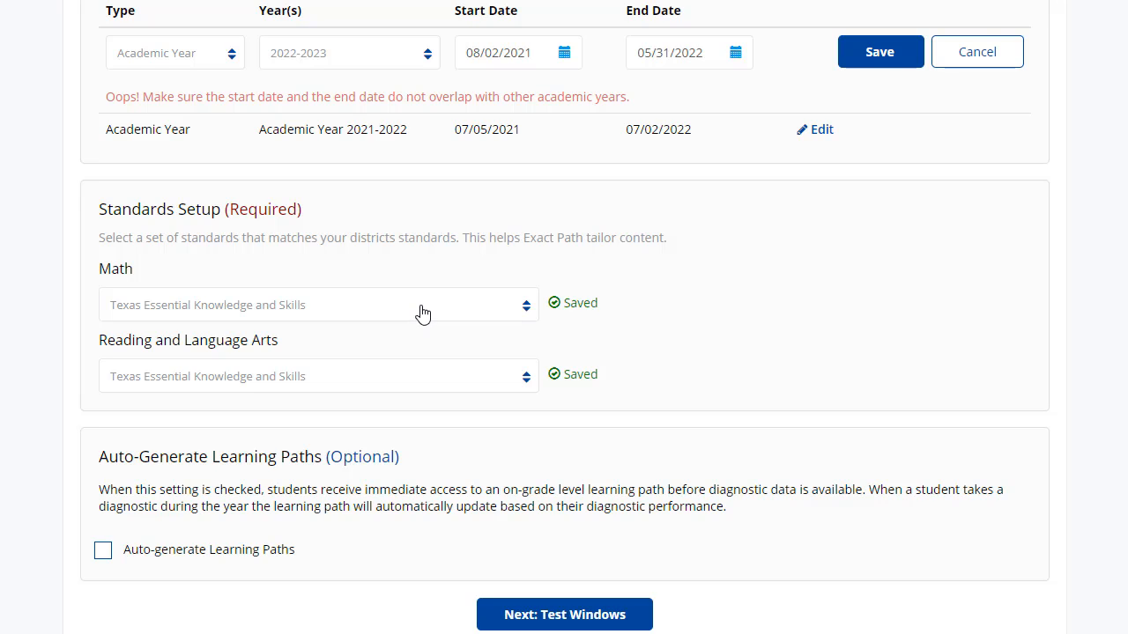
scroll(273, 483, down, 2)
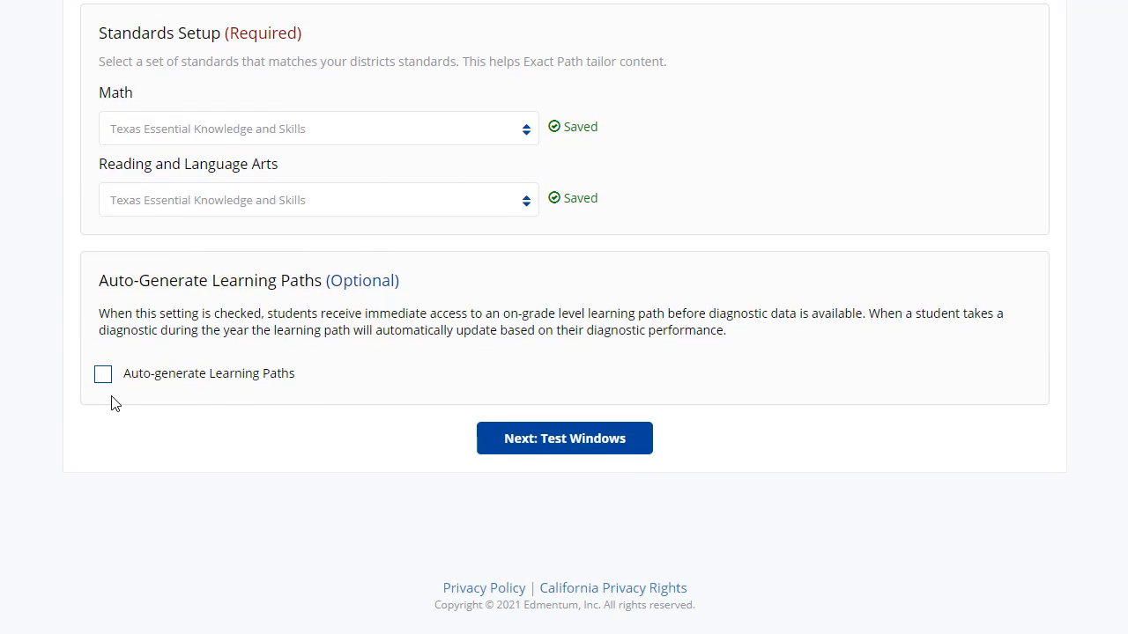
click(102, 375)
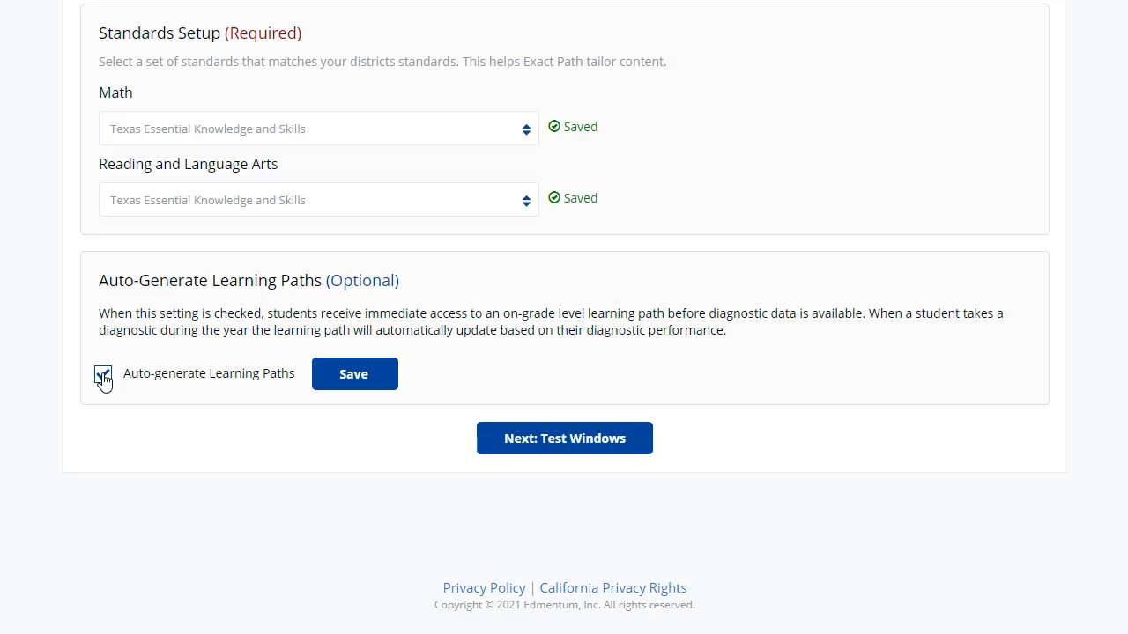
click(104, 377)
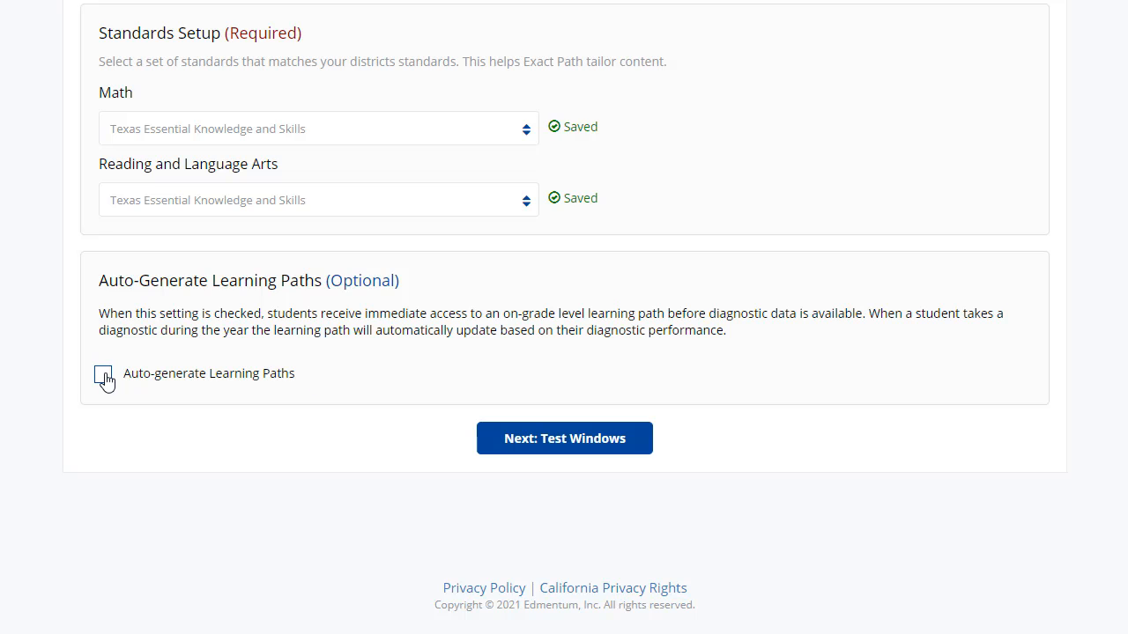
Proceed to the Diagnostic Testing settings and select the 2020-2021 academic year
click(590, 453)
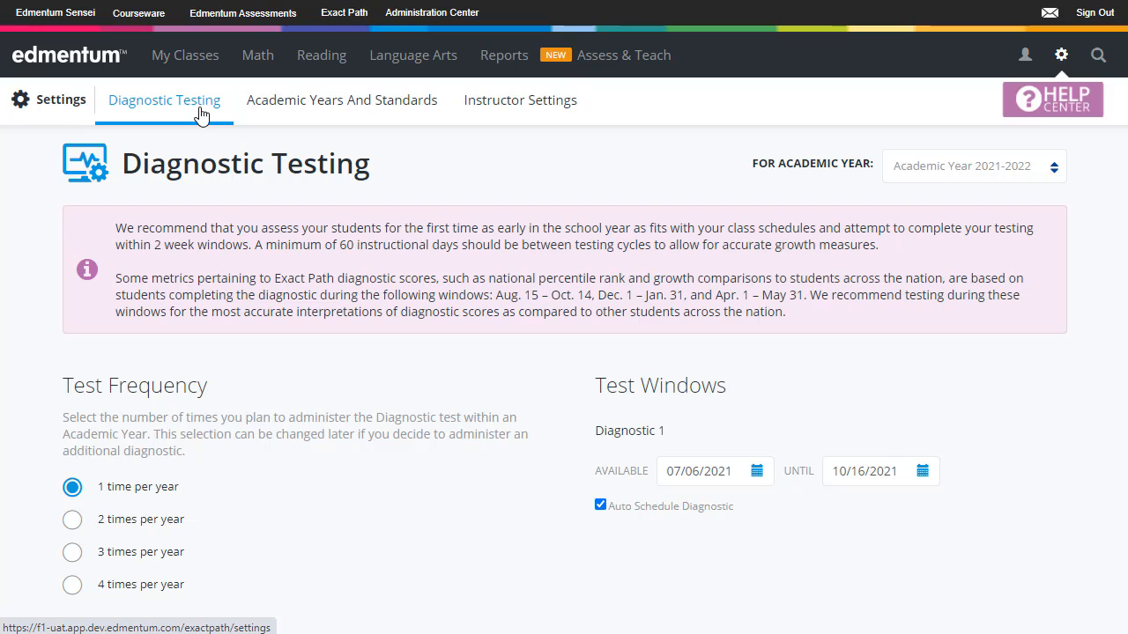
scroll(368, 457, down, 1)
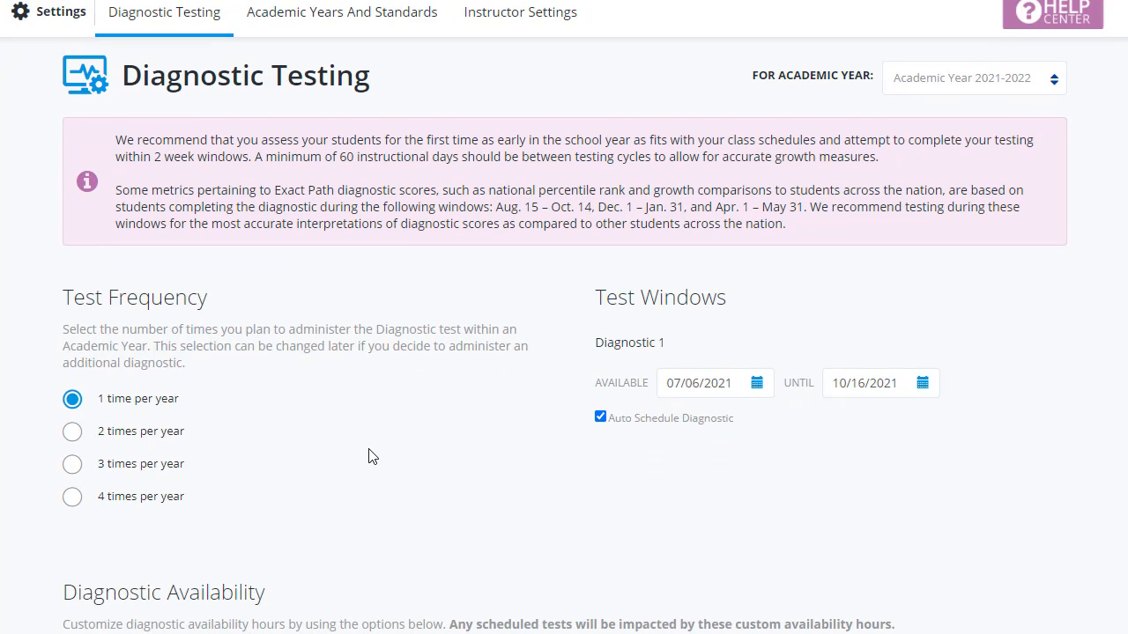
scroll(369, 456, up, 1)
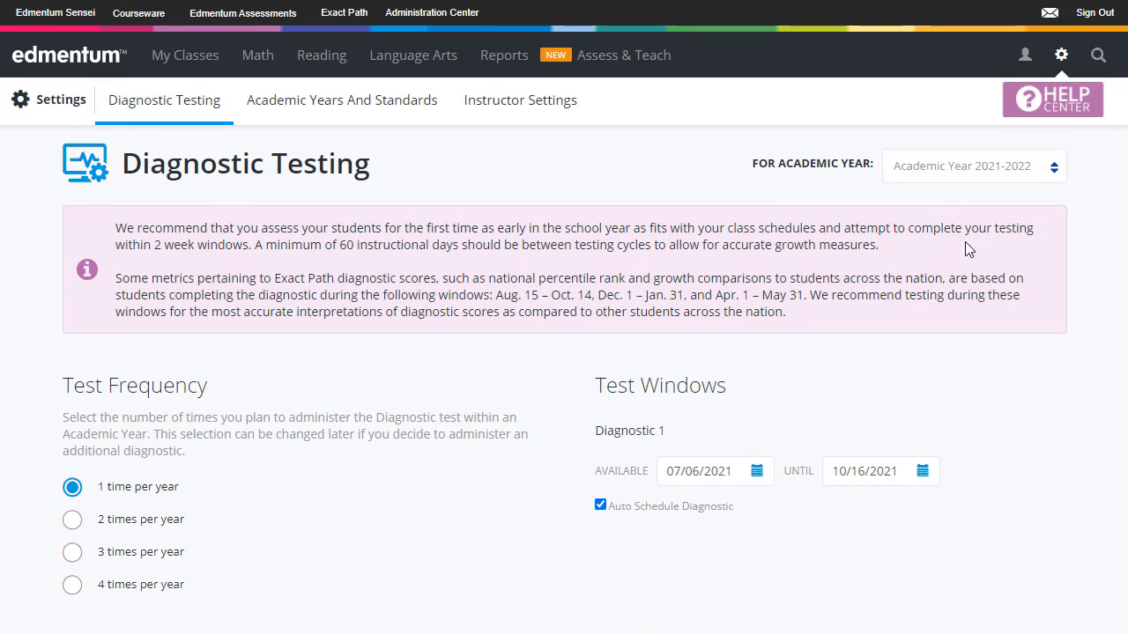
click(973, 175)
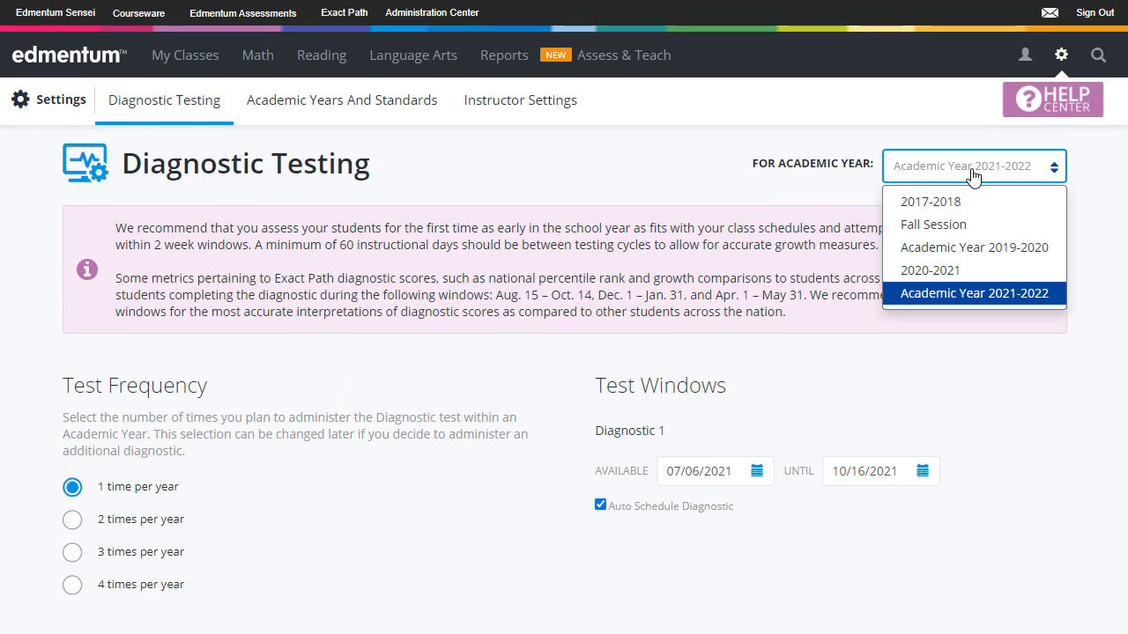
click(974, 270)
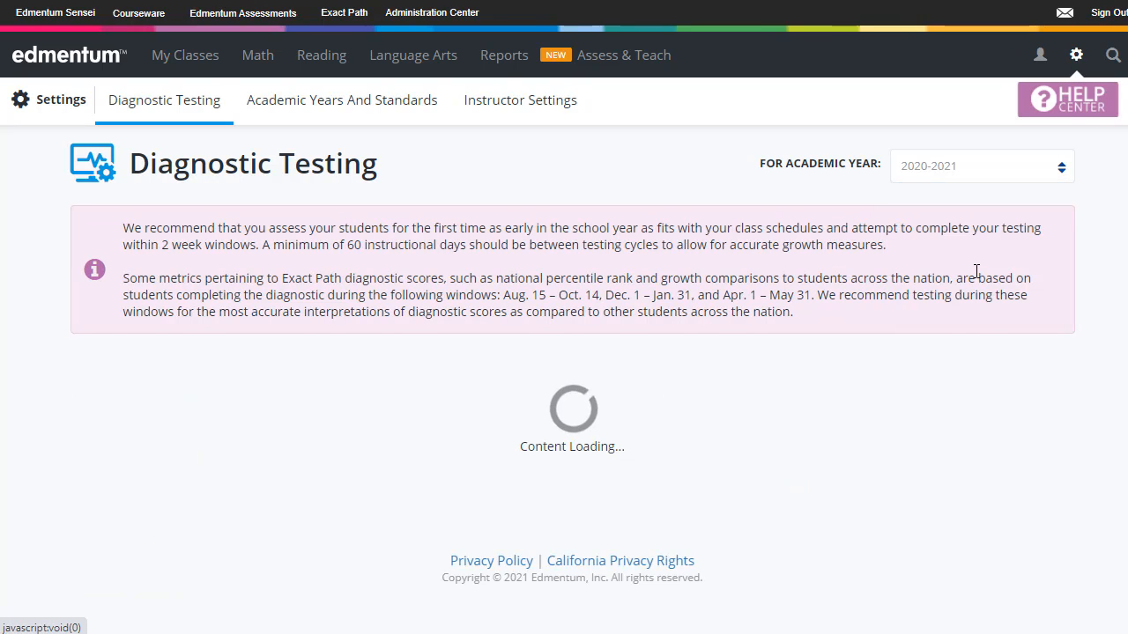
Set the Diagnostic 2 test window's available date to 09/28/2020
scroll(483, 497, down, 1)
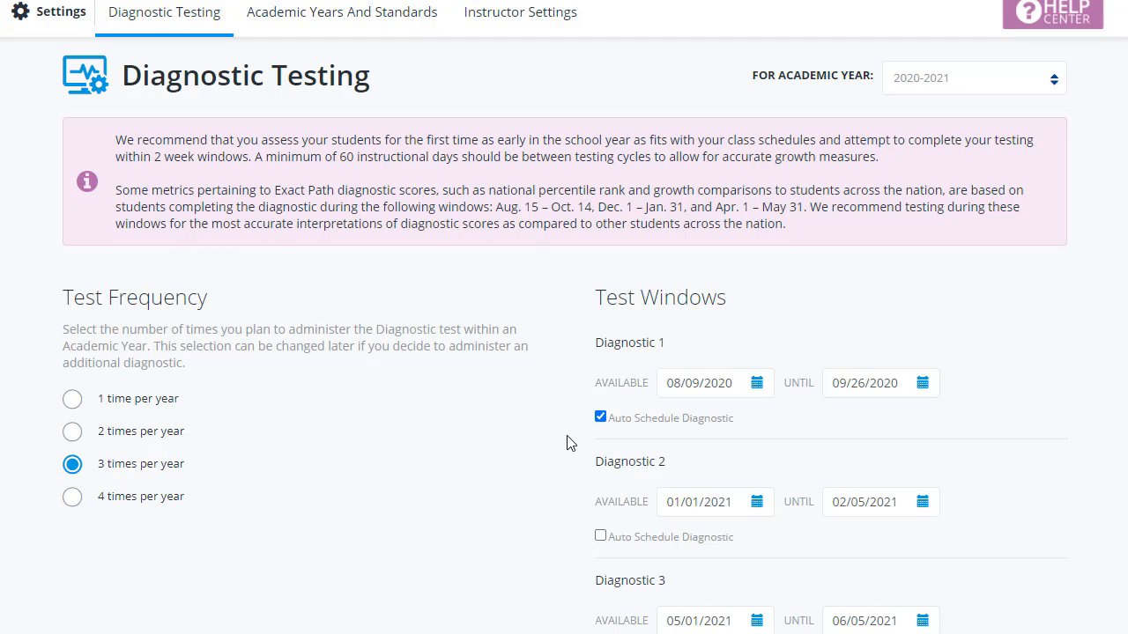
scroll(566, 442, down, 1)
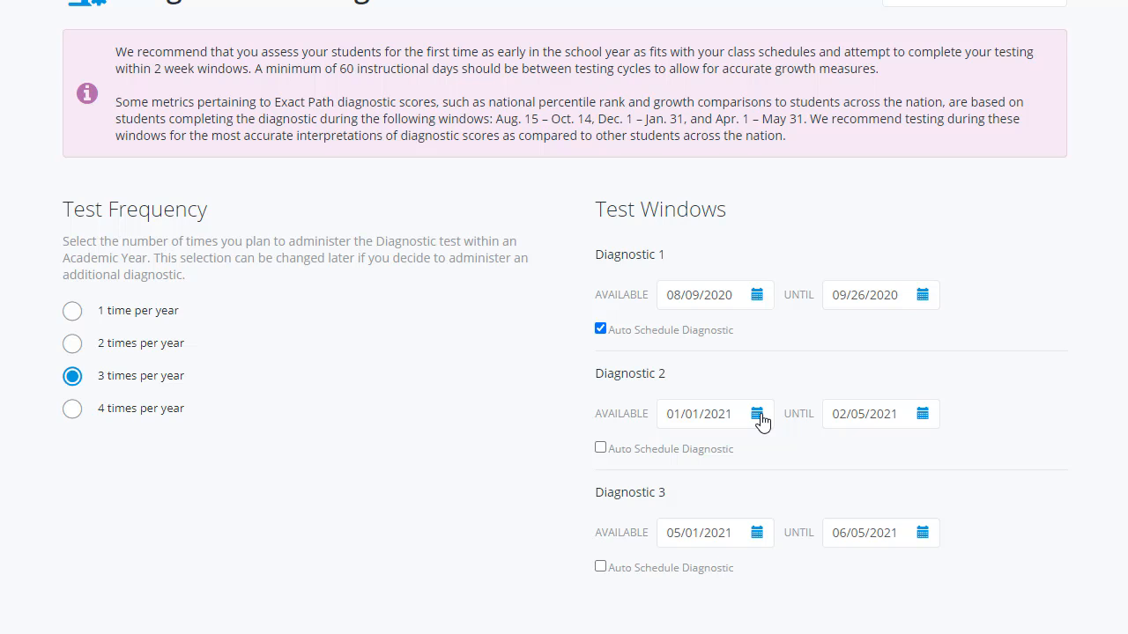
click(756, 414)
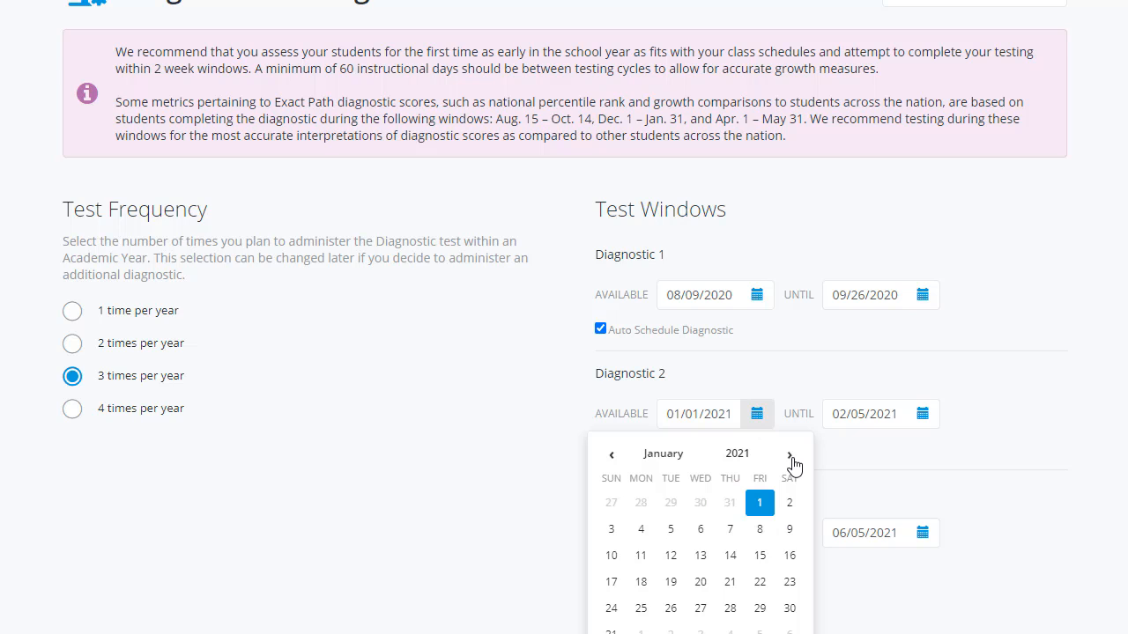
triple_click(612, 459)
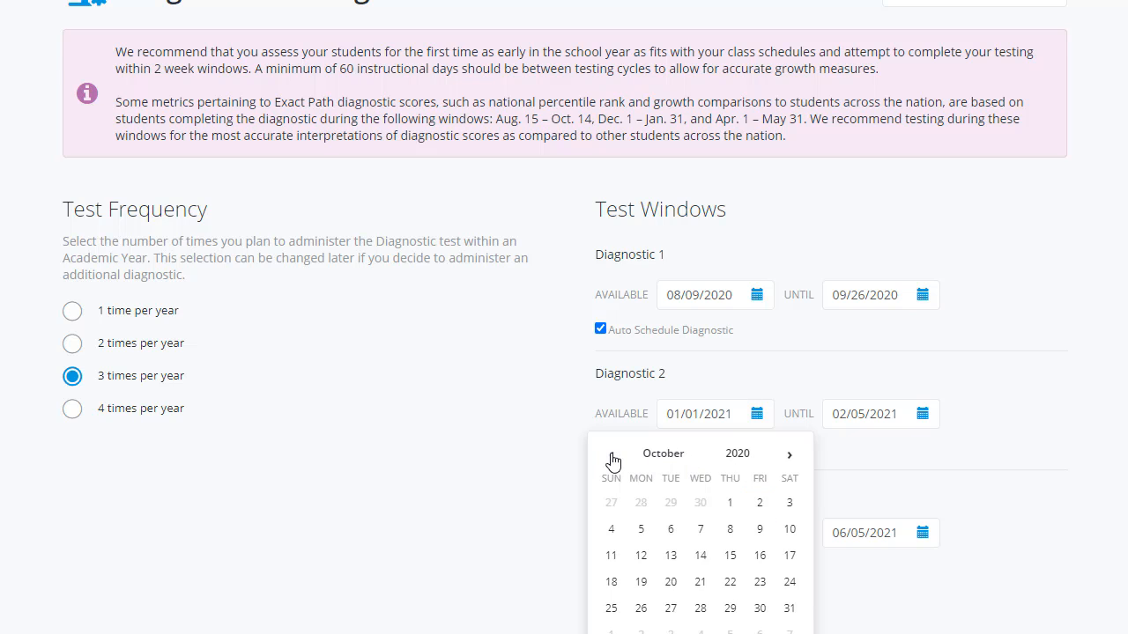
click(612, 456)
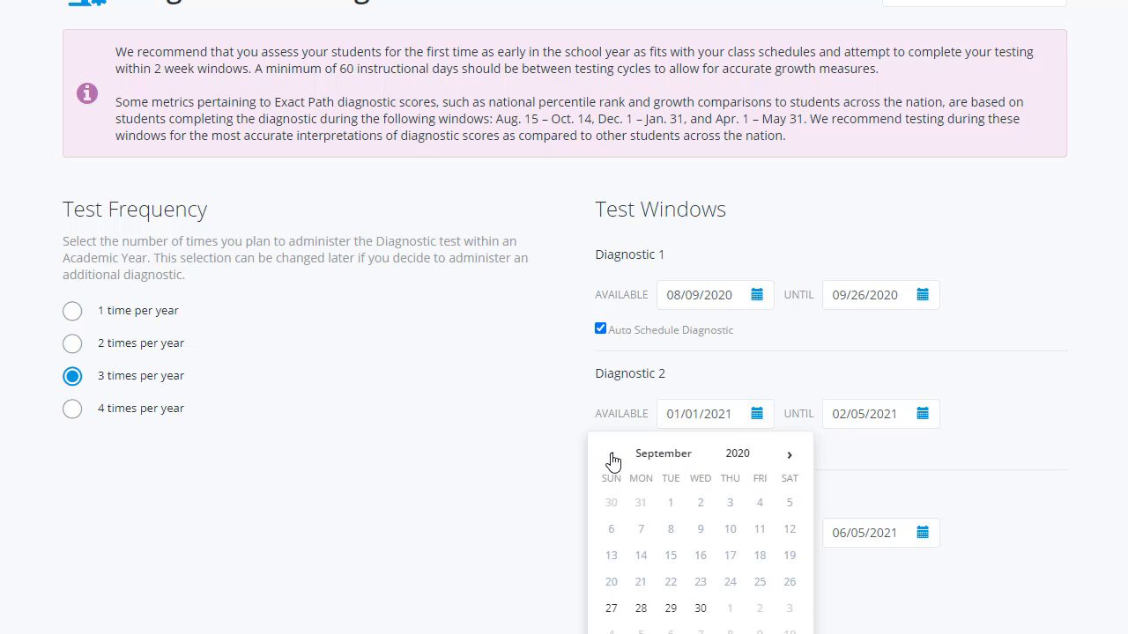
click(642, 615)
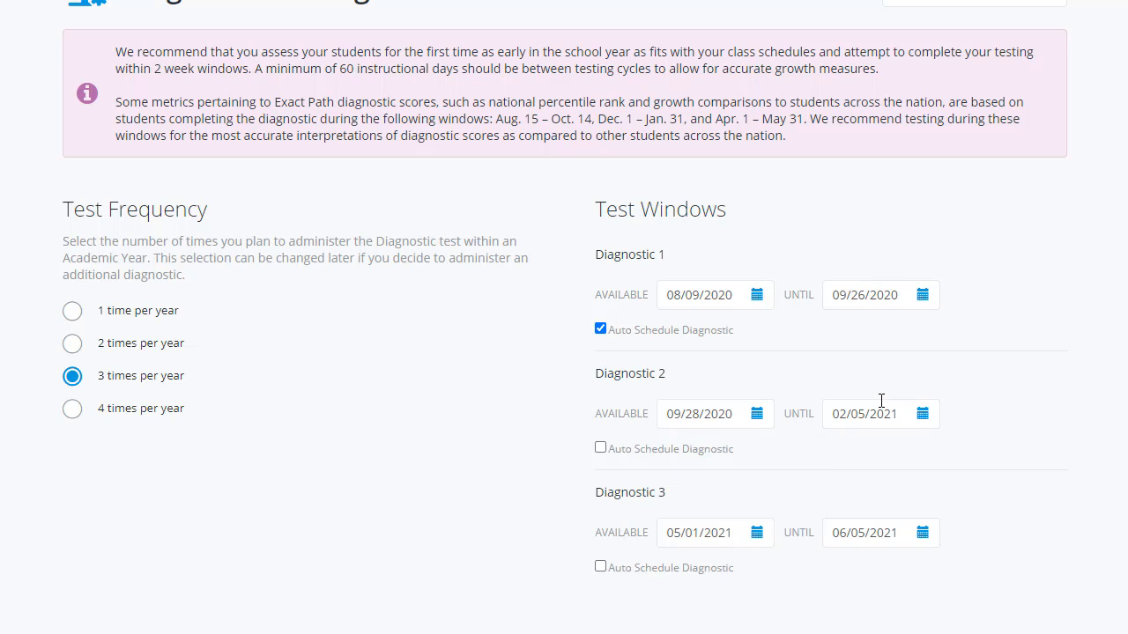
Set the Diagnostic 2 test window's until date to 01/08/2021 and enable Auto Schedule Diagnostic for it
click(923, 416)
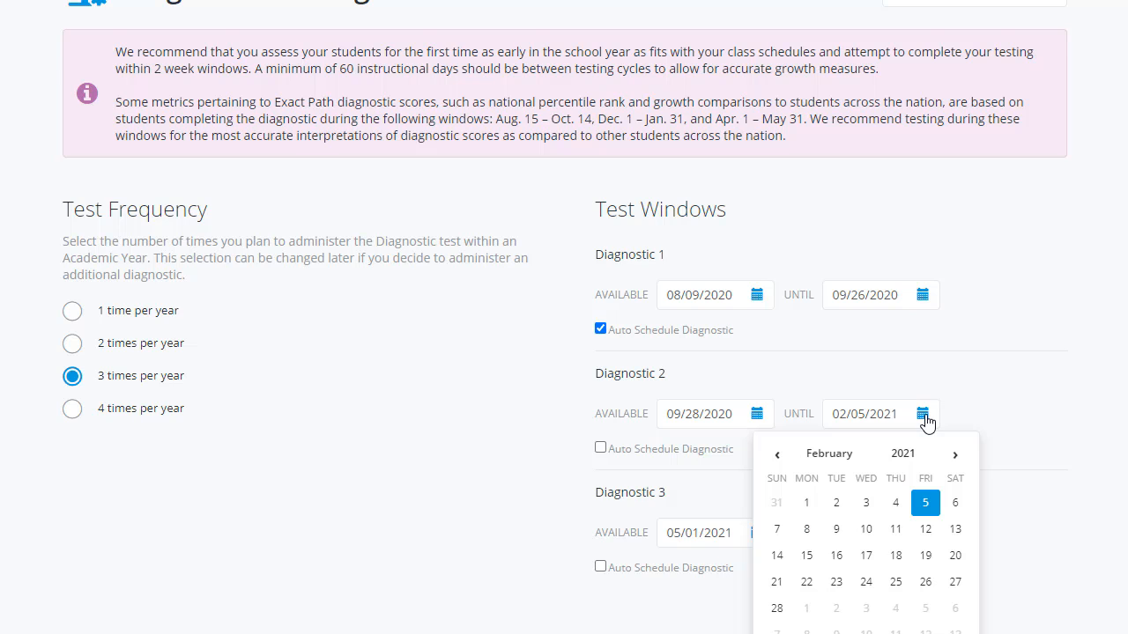
click(777, 458)
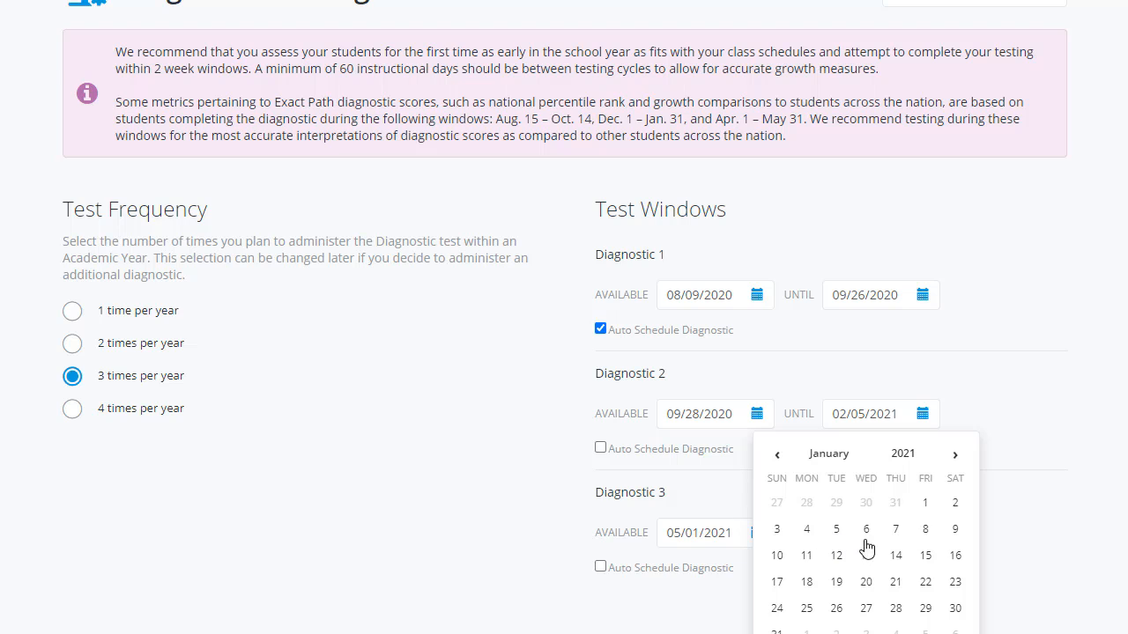
click(926, 530)
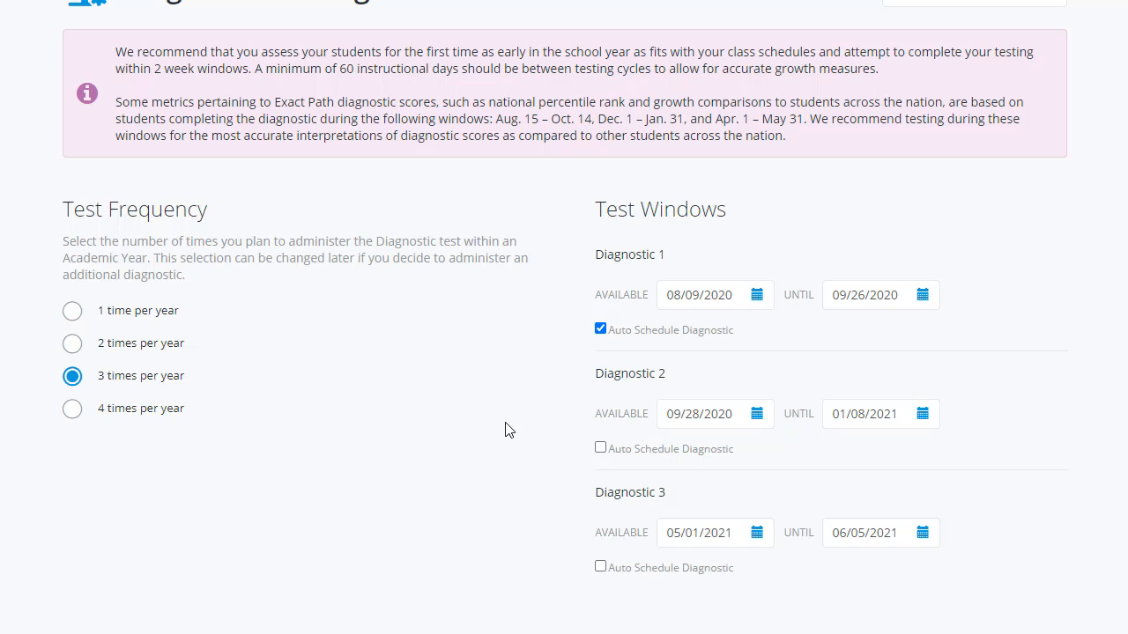
click(601, 449)
Set the diagnostic availability for both Saturday and Sunday to No Availability
scroll(500, 452, down, 6)
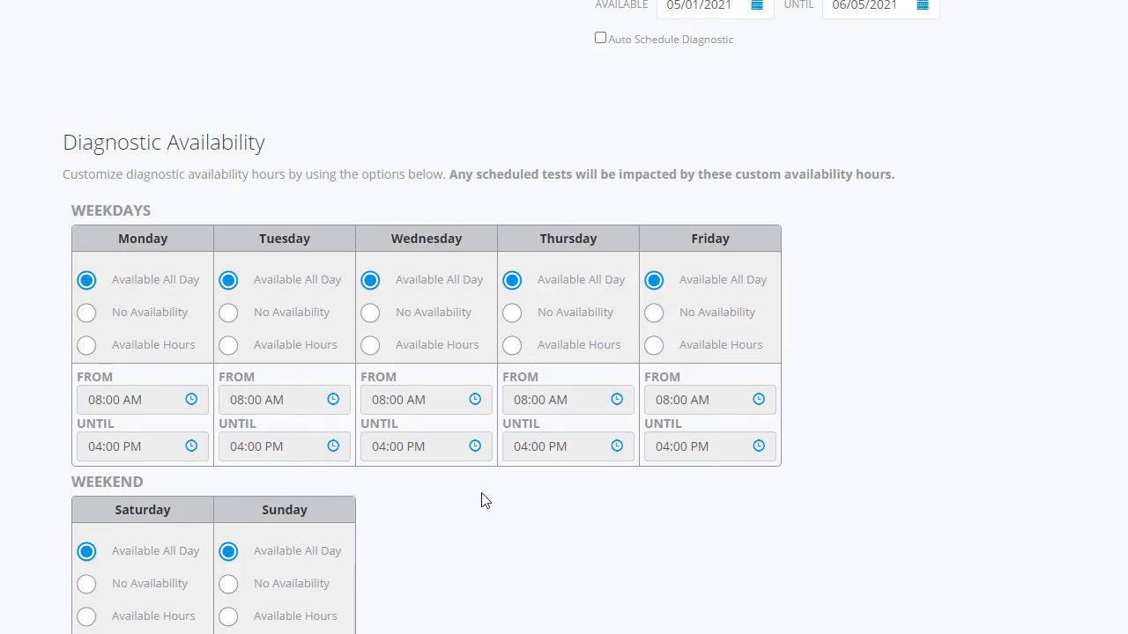
scroll(484, 508, down, 1)
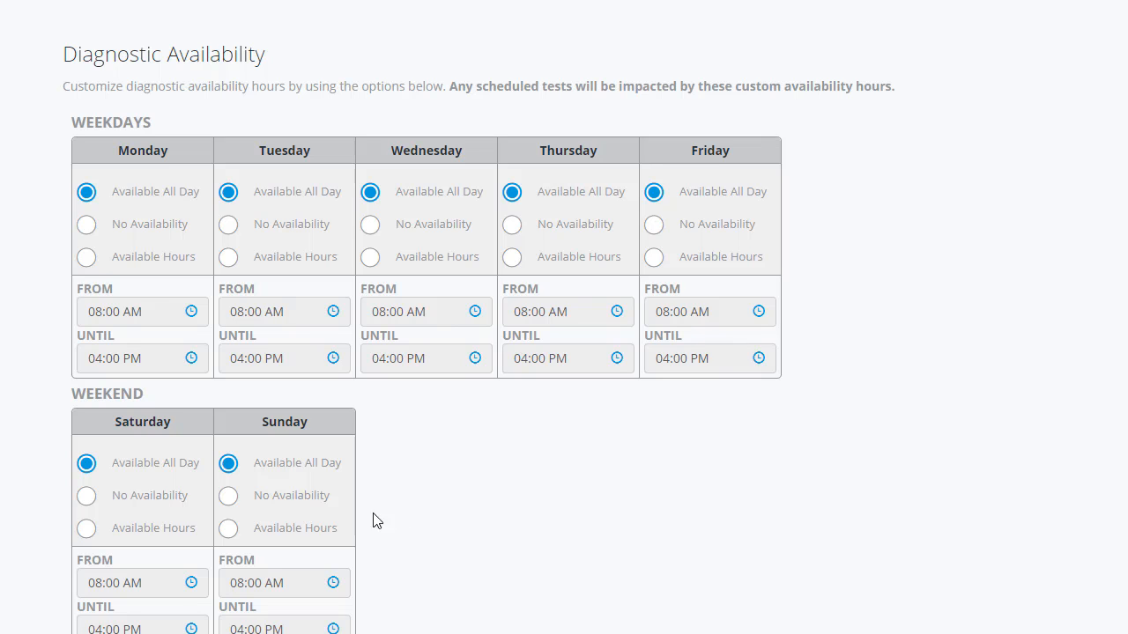
click(228, 496)
click(127, 503)
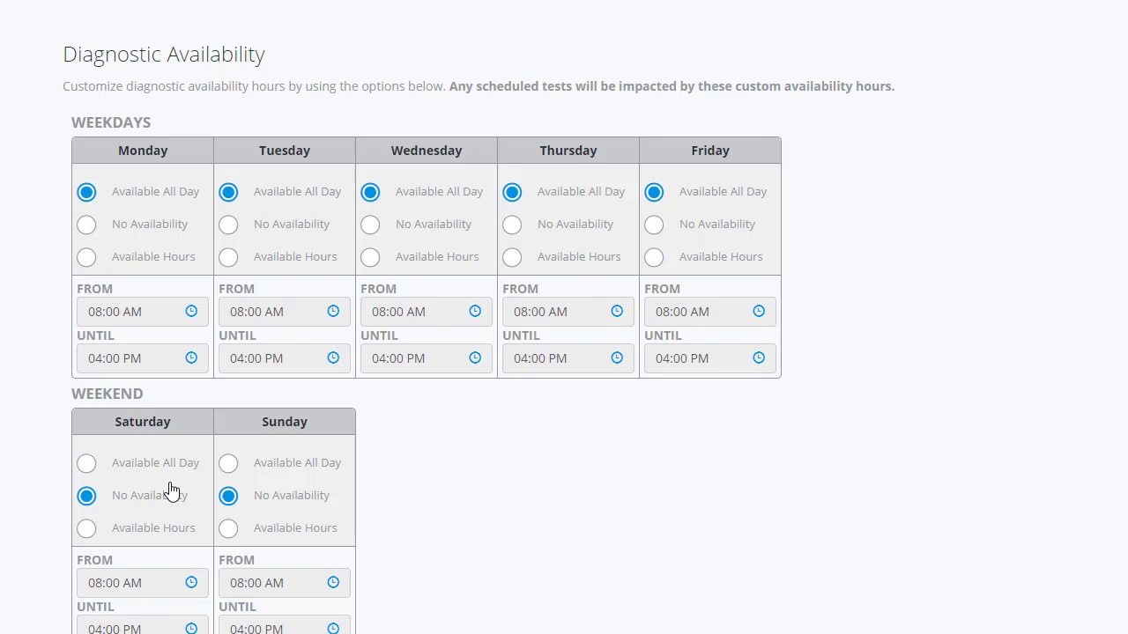
Set Tuesday's diagnostic availability to Available Hours with an until time of 03:20 PM
click(264, 261)
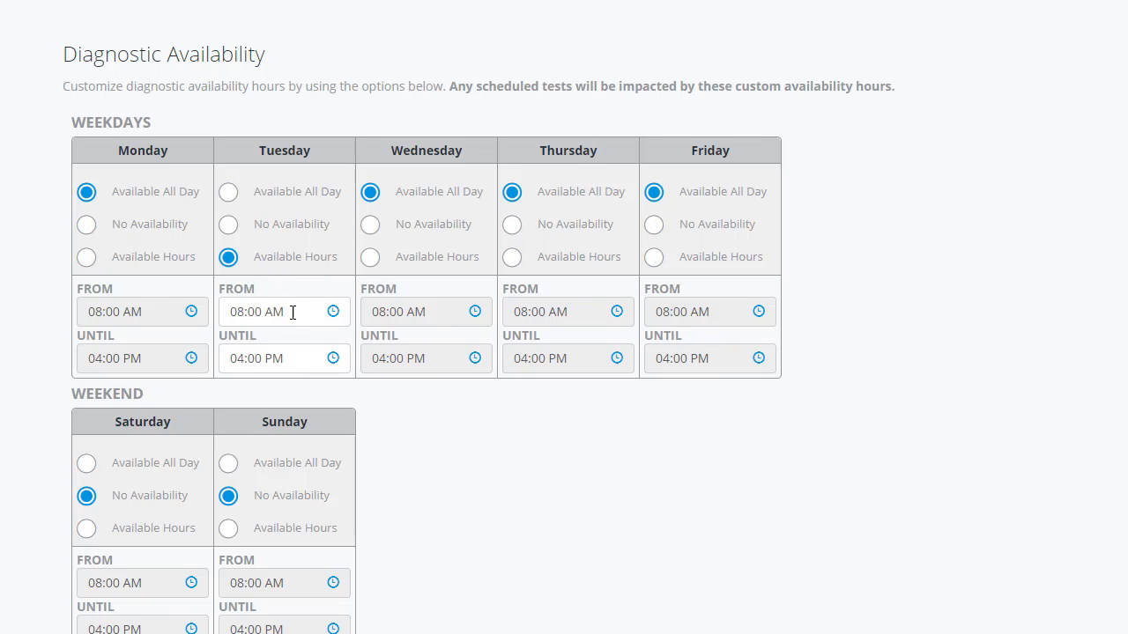
click(336, 360)
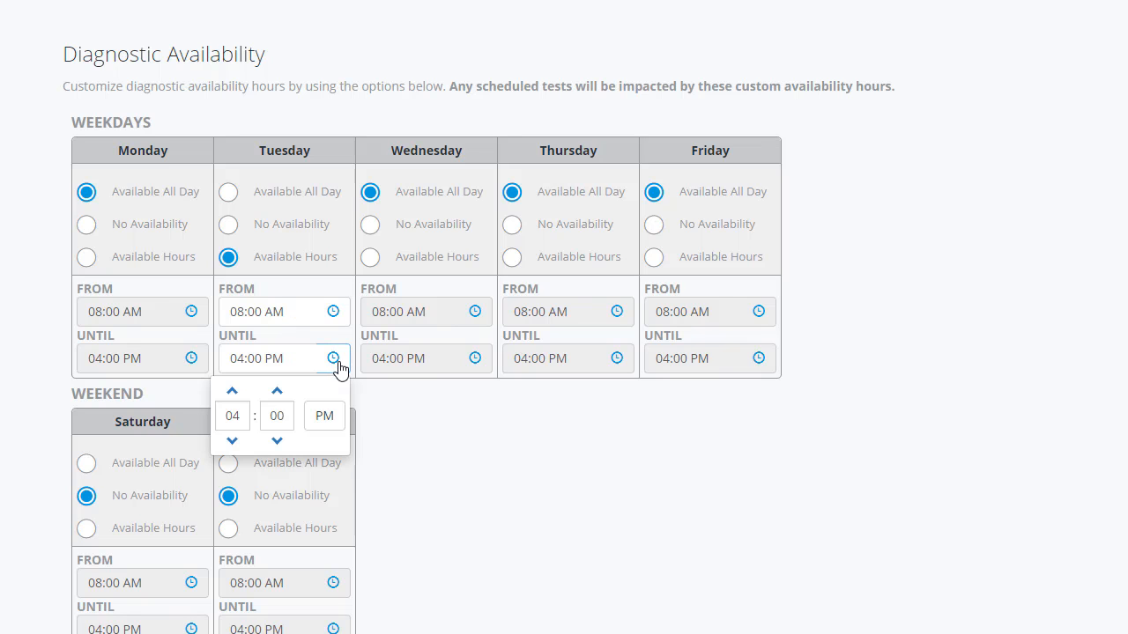
click(233, 391)
click(232, 440)
click(231, 440)
click(277, 393)
click(276, 393)
click(277, 392)
click(277, 392)
click(415, 435)
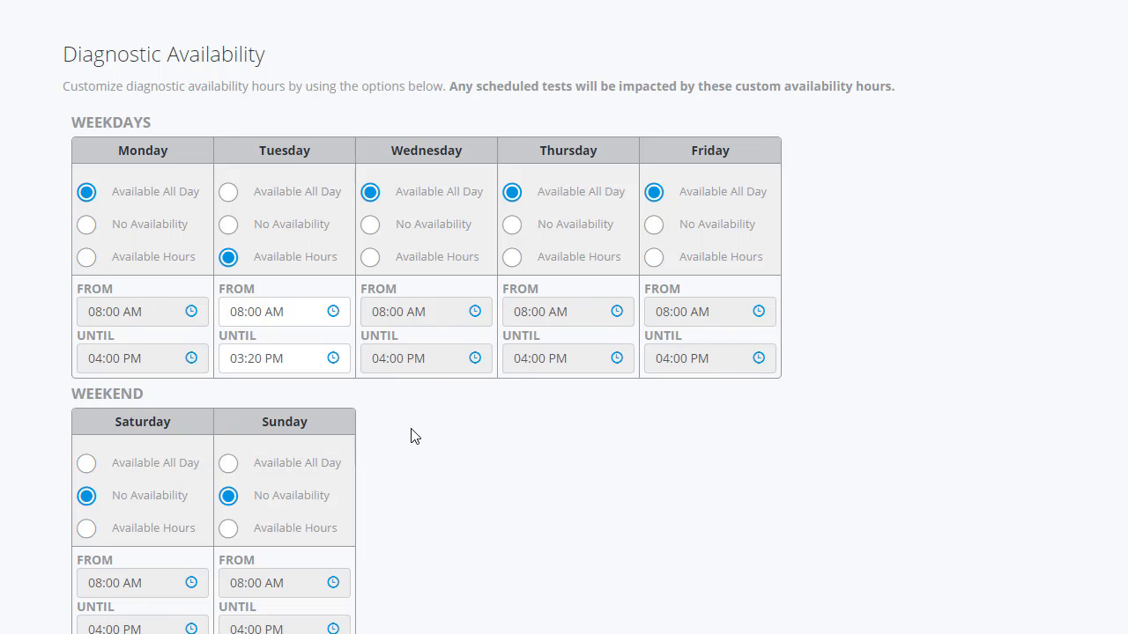
scroll(415, 435, down, 3)
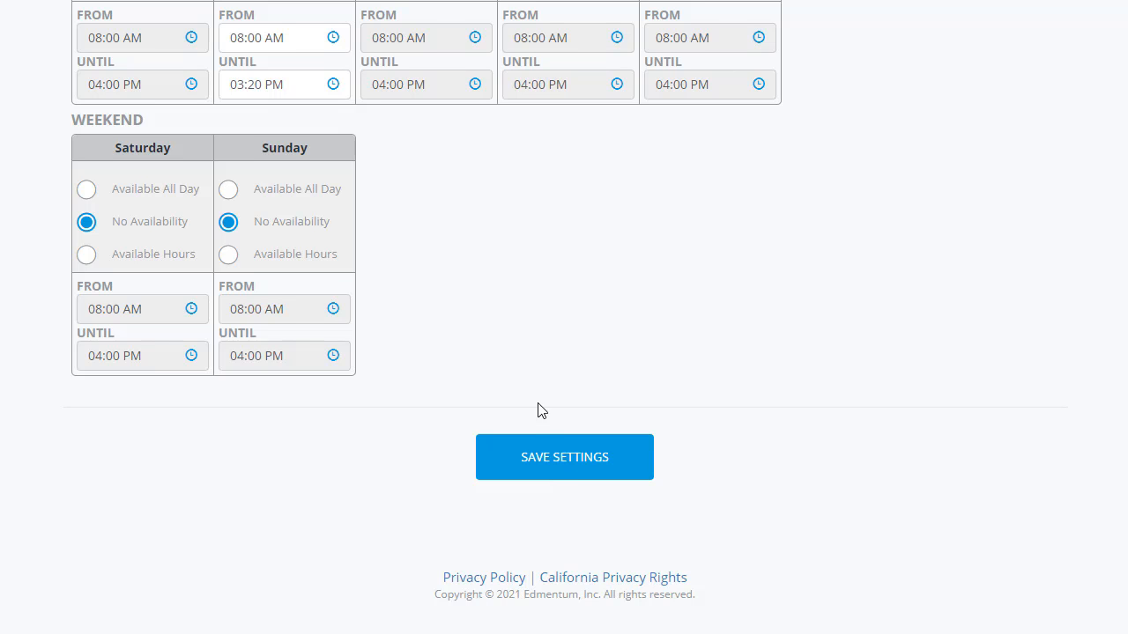
scroll(538, 410, up, 10)
scroll(535, 454, up, 2)
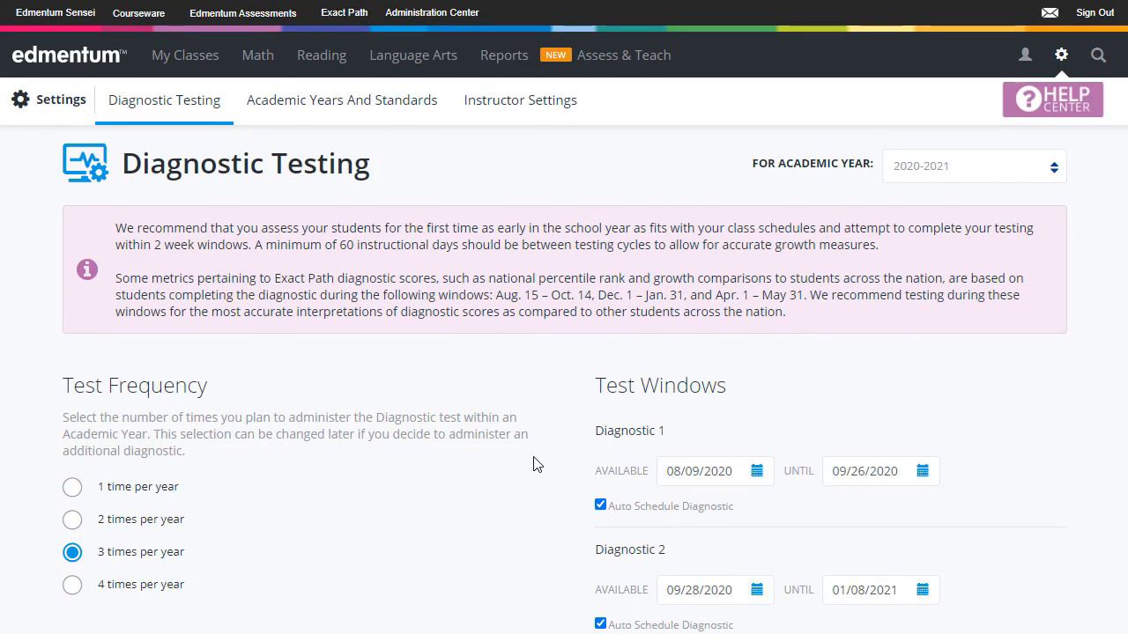